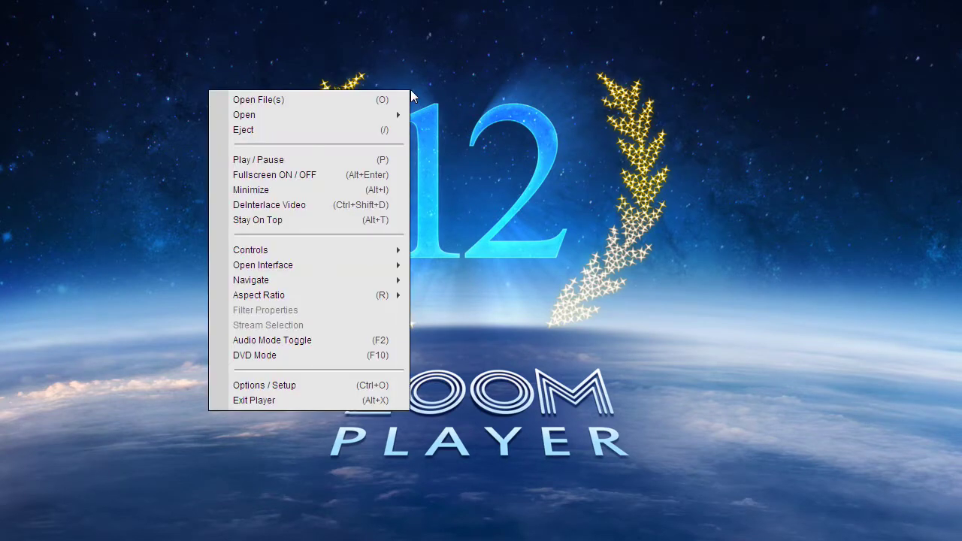
# Open the Media Library Category Editor, check the available media types and keep Video.
pyautogui.moveTo(314, 264)
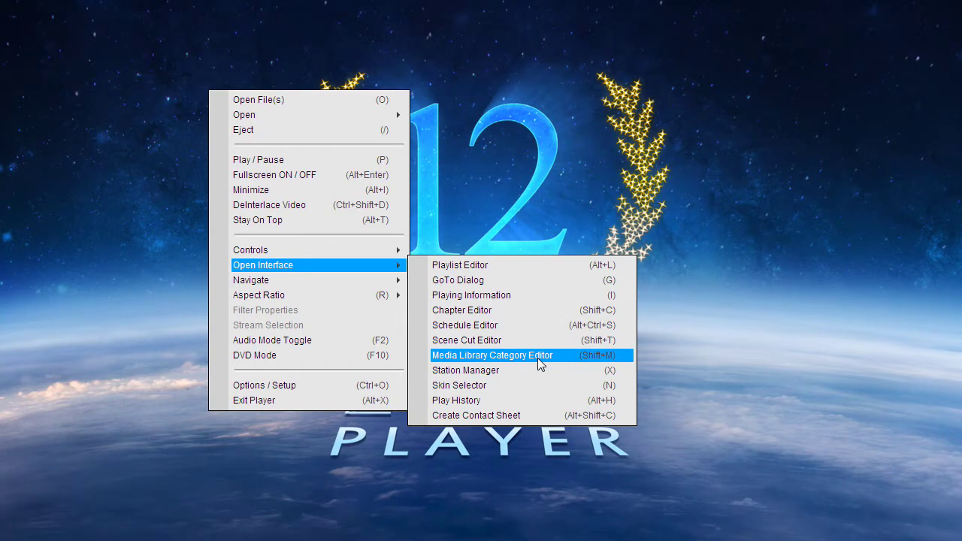
pyautogui.click(600, 361)
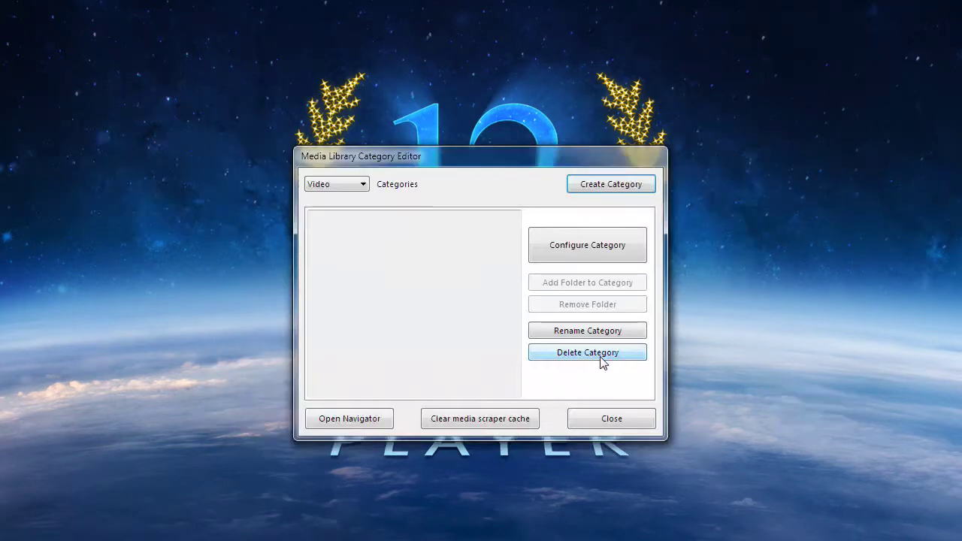
pyautogui.moveTo(548, 162); pyautogui.dragTo(557, 149)
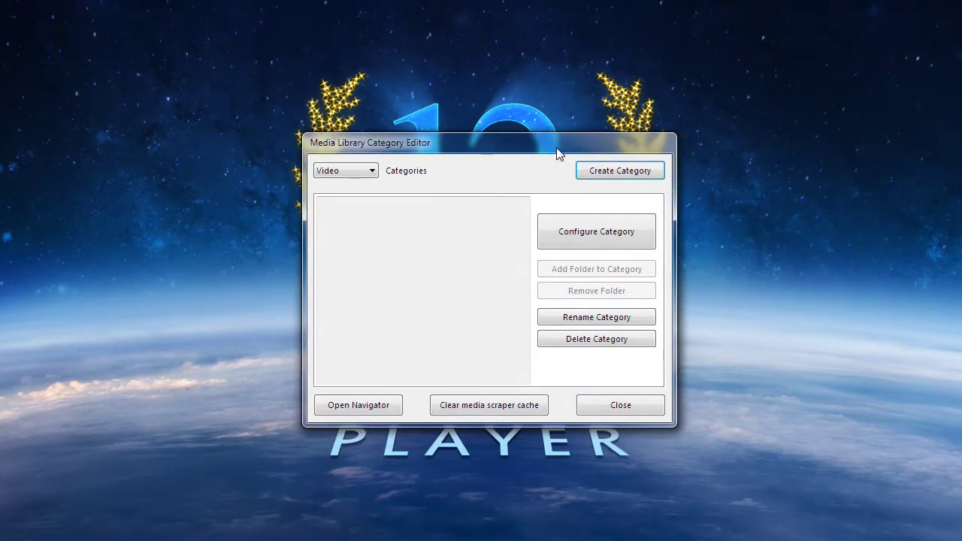
pyautogui.click(335, 172)
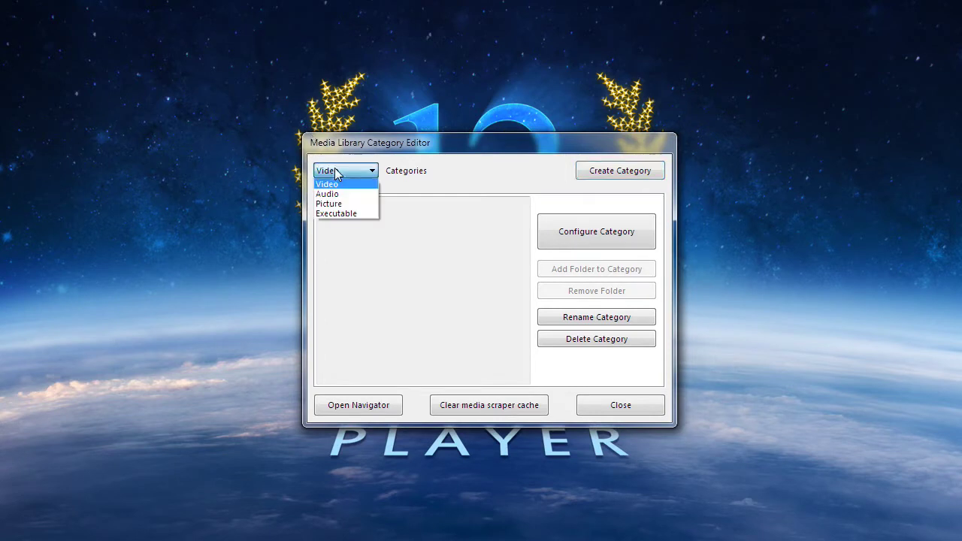
pyautogui.click(391, 174)
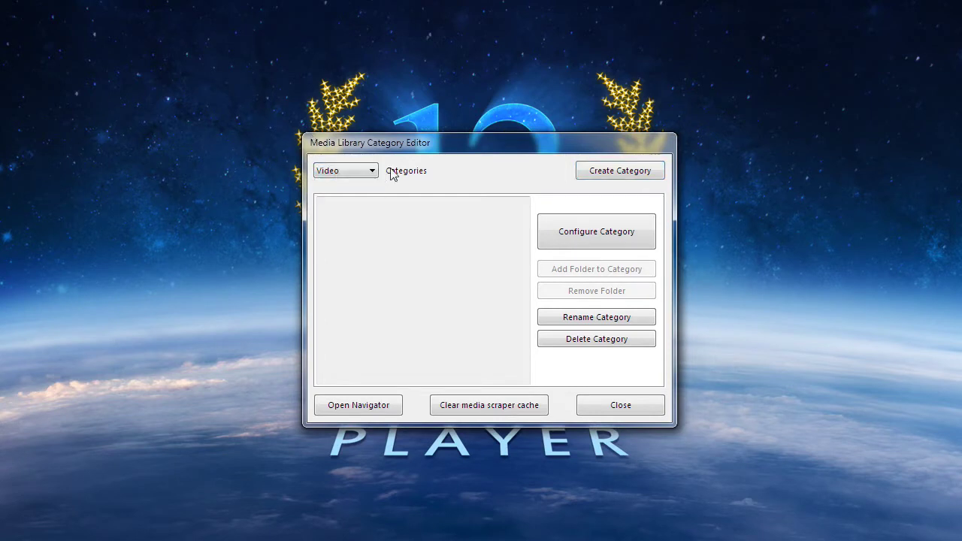
# Create a video category named Movies from the NewMovies folder on drive D, using the Movies category type.
pyautogui.click(602, 174)
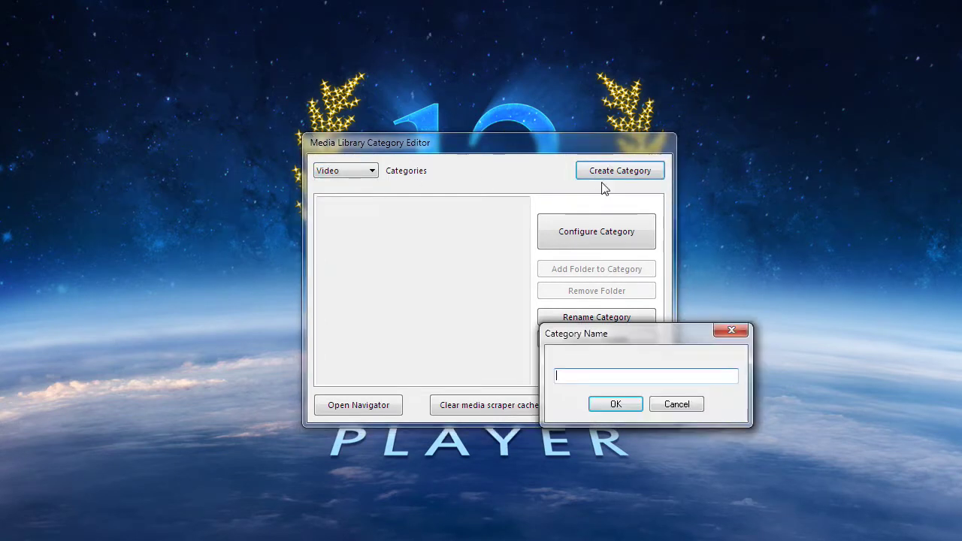
pyautogui.write('Movies')
pyautogui.click(616, 404)
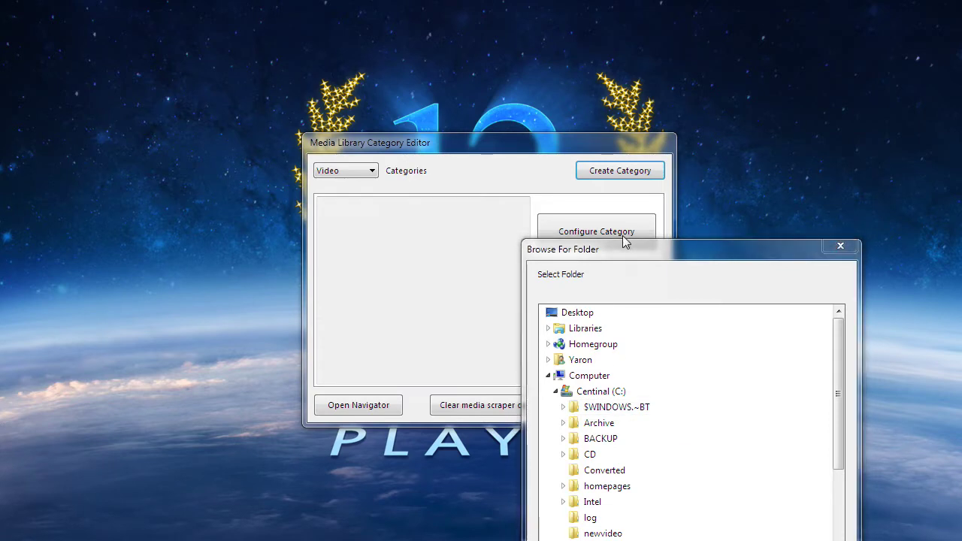
pyautogui.moveTo(623, 242); pyautogui.dragTo(406, 79)
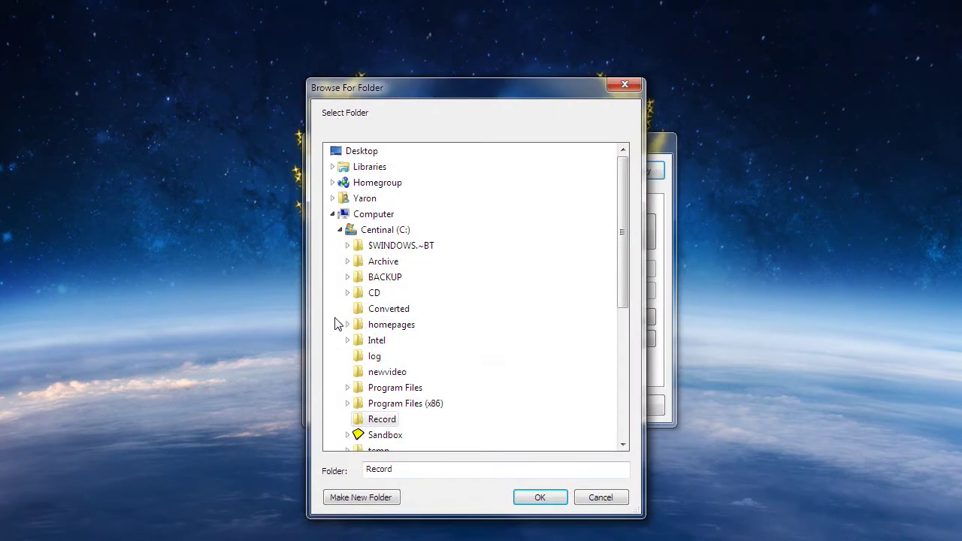
pyautogui.click(339, 229)
pyautogui.click(340, 245)
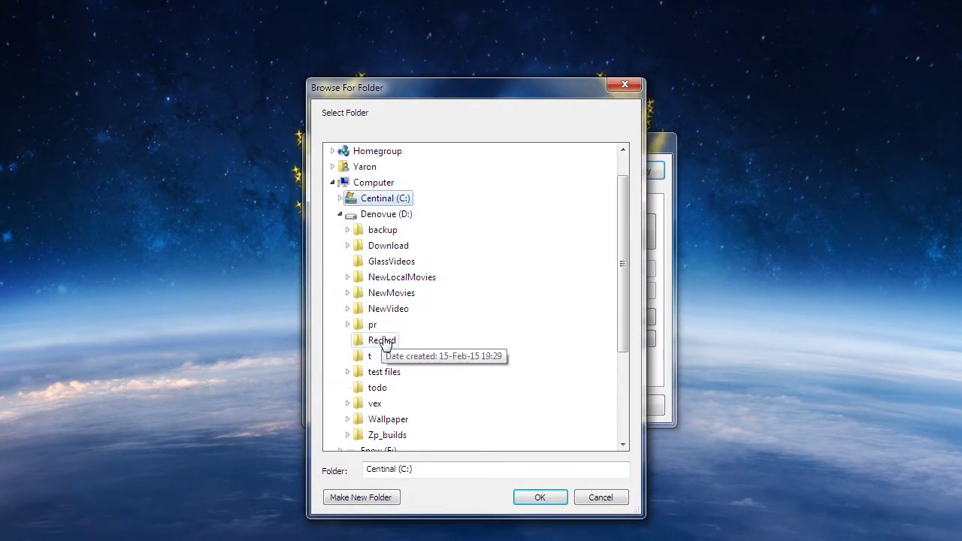
pyautogui.click(410, 293)
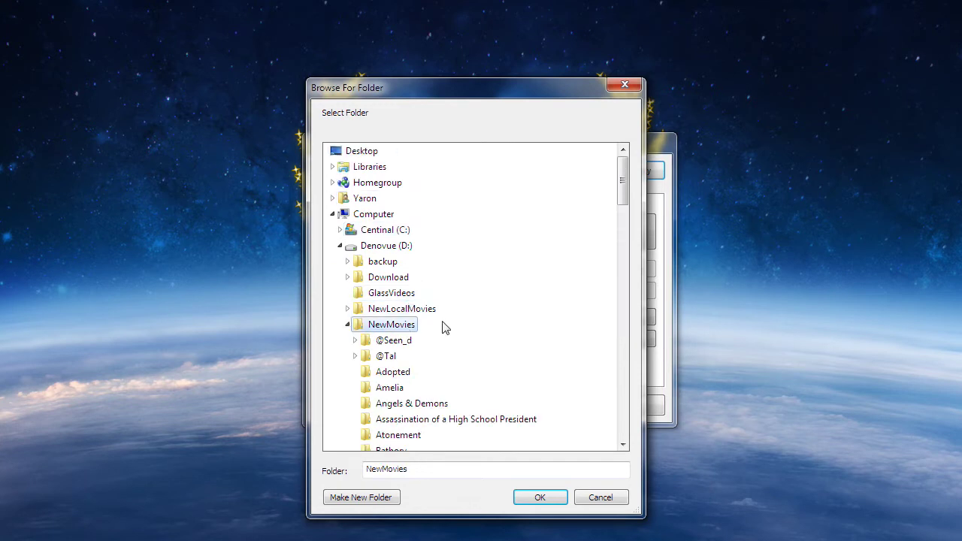
pyautogui.click(538, 498)
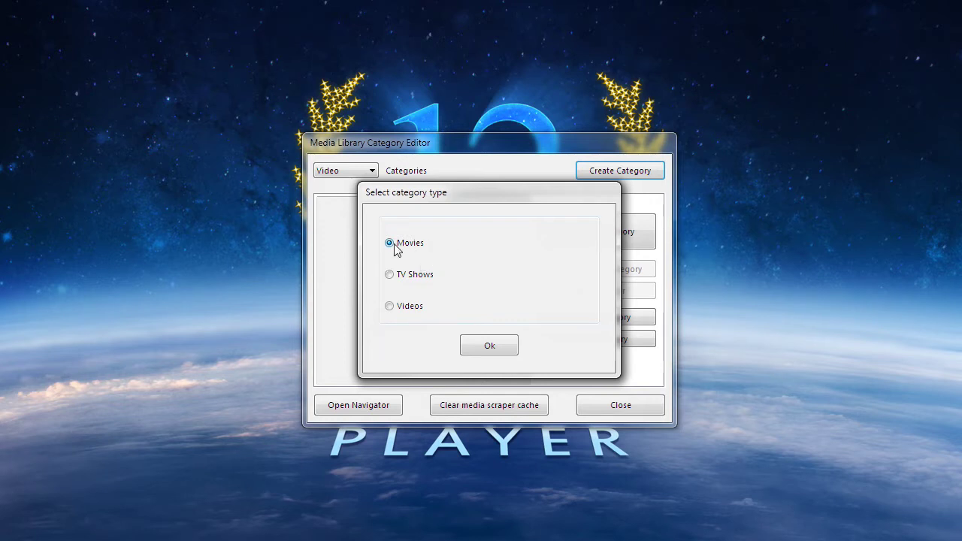
pyautogui.click(487, 347)
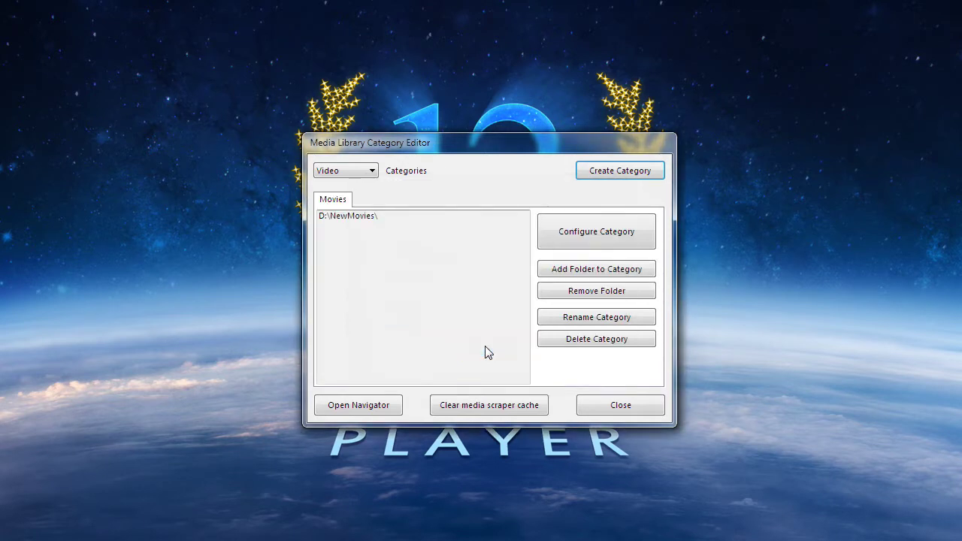
# Add the NewMovies folder on drive E to the Movies category.
pyautogui.click(361, 217)
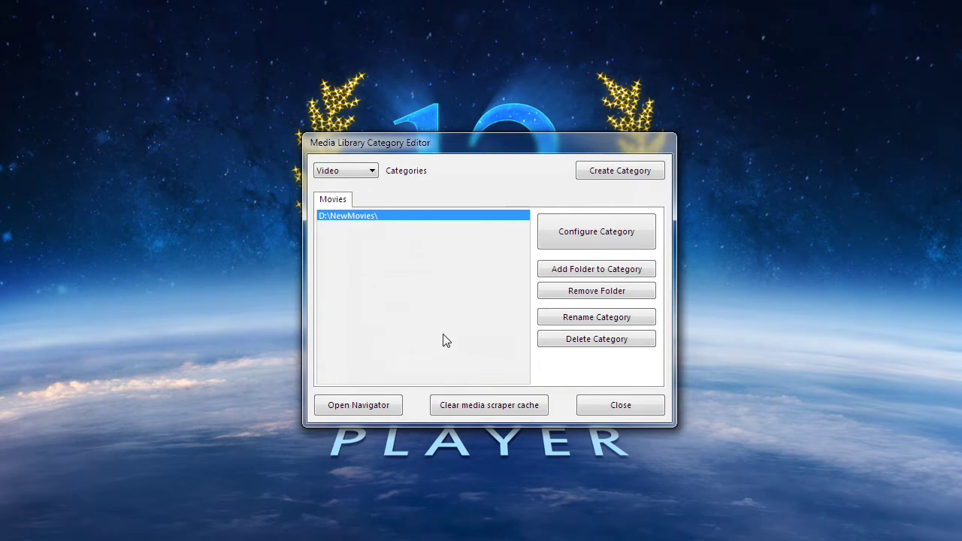
pyautogui.click(578, 277)
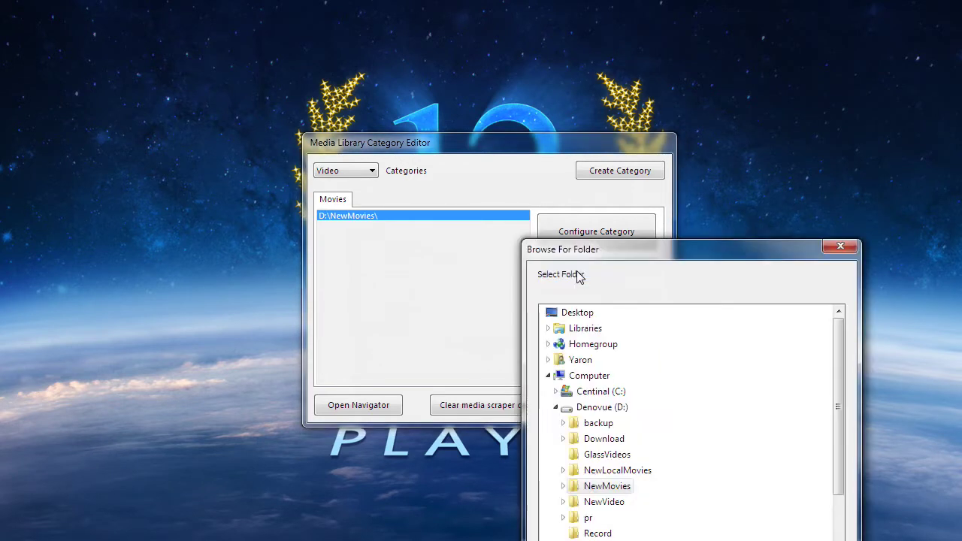
pyautogui.click(556, 407)
pyautogui.click(556, 423)
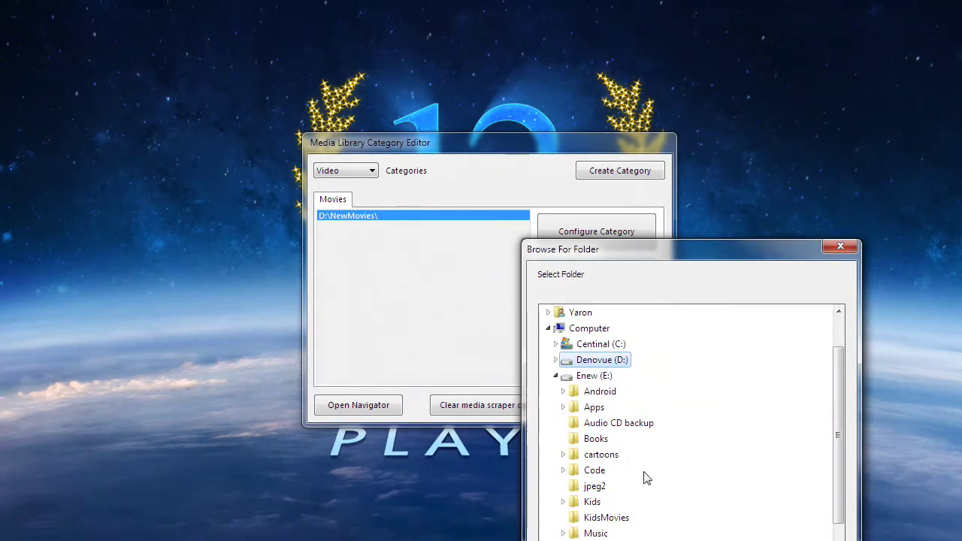
pyautogui.scroll(1, 687, 421)
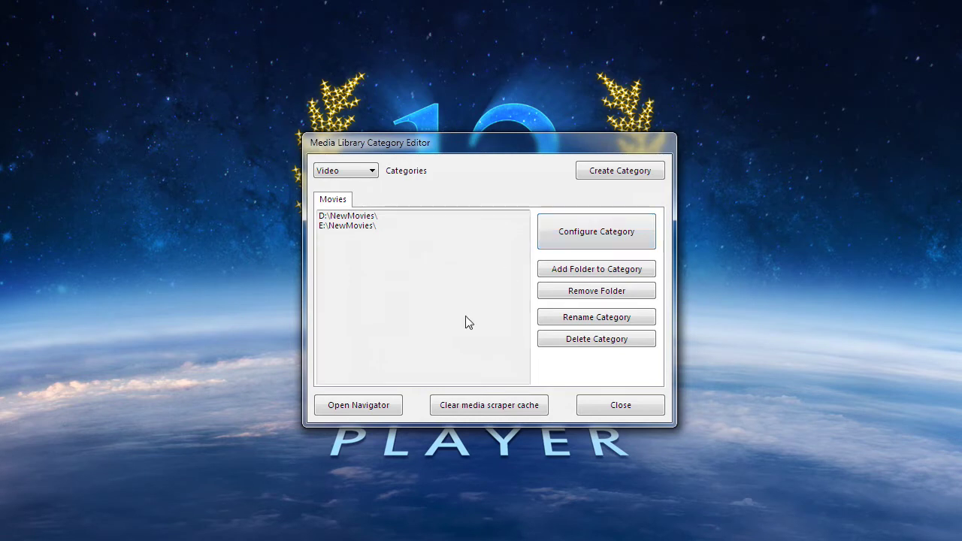
# Open the Movies category in the media library navigator and view the available actions for Assassination of a High School President.
pyautogui.click(369, 406)
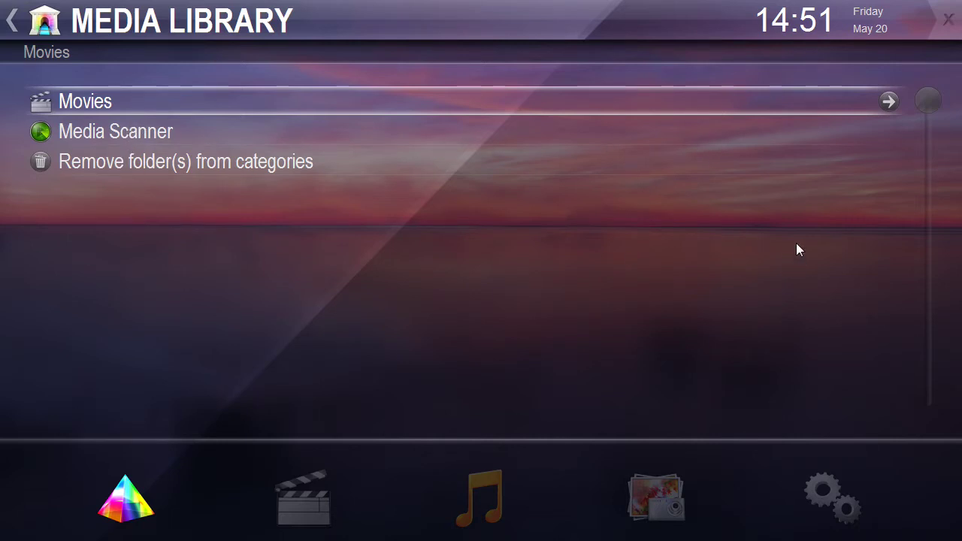
pyautogui.click(886, 102)
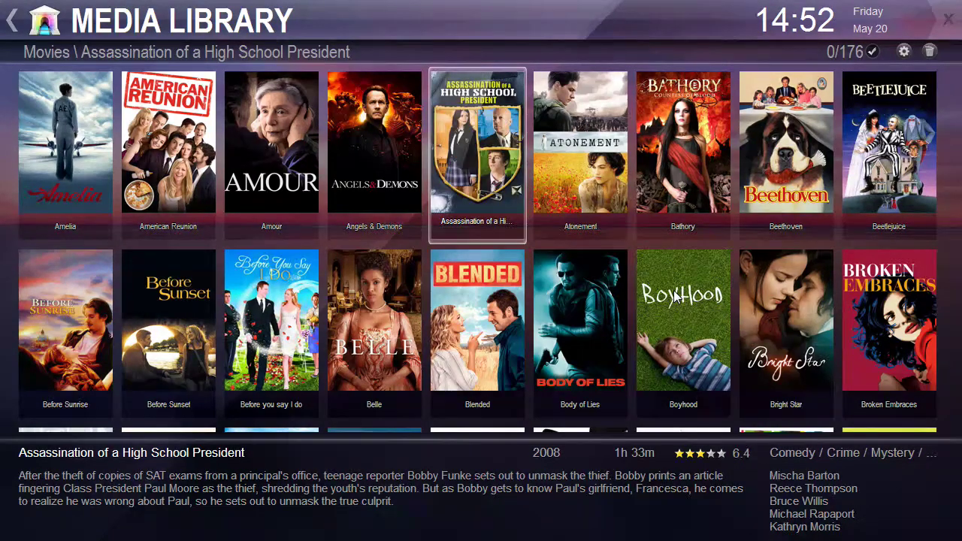
pyautogui.press('Menu')
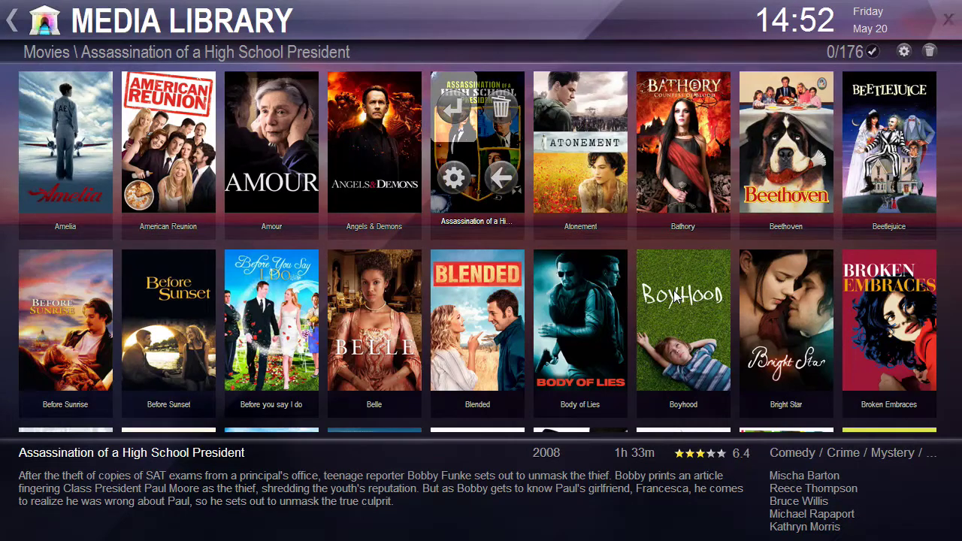
pyautogui.press('Escape')
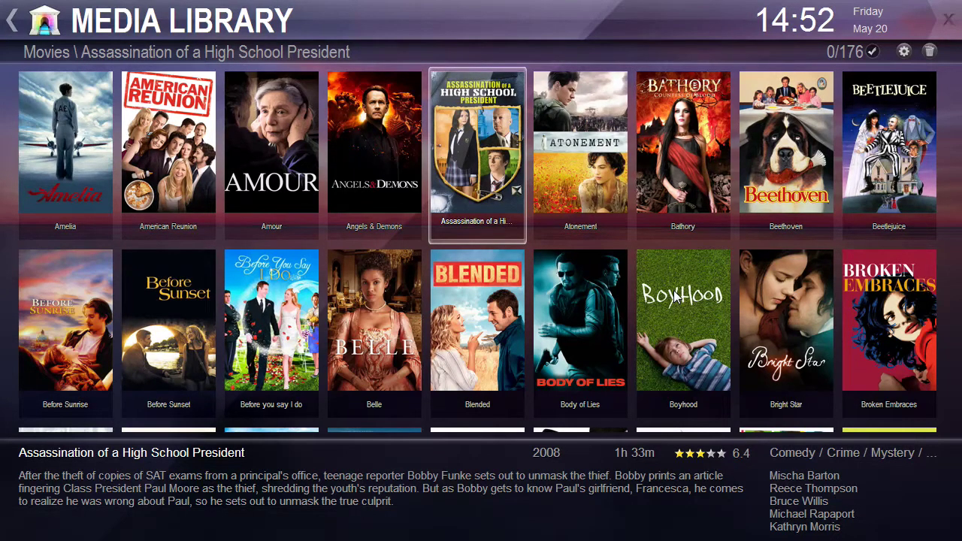
# View the details page of Angels & Demons and return to the movie list.
pyautogui.press('Left')
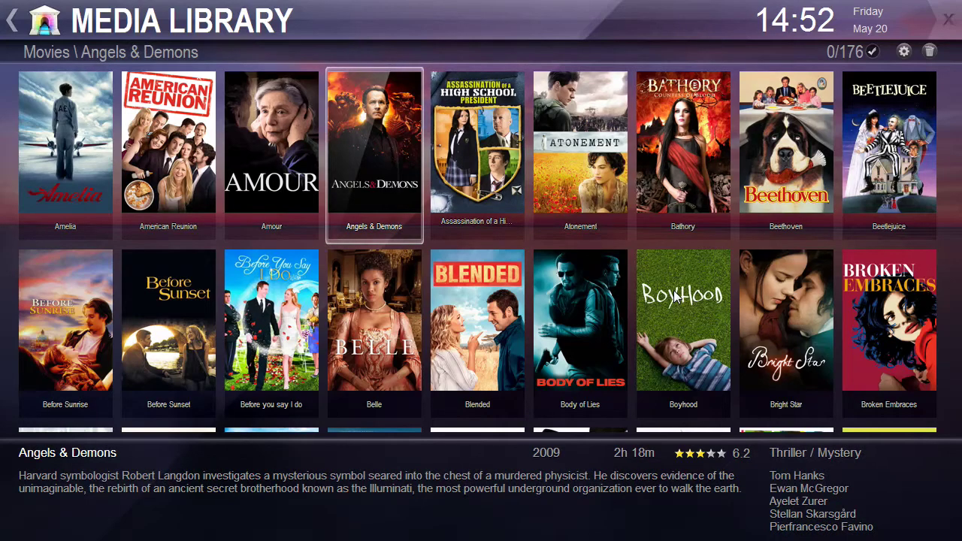
pyautogui.press('Return')
pyautogui.press('Return')
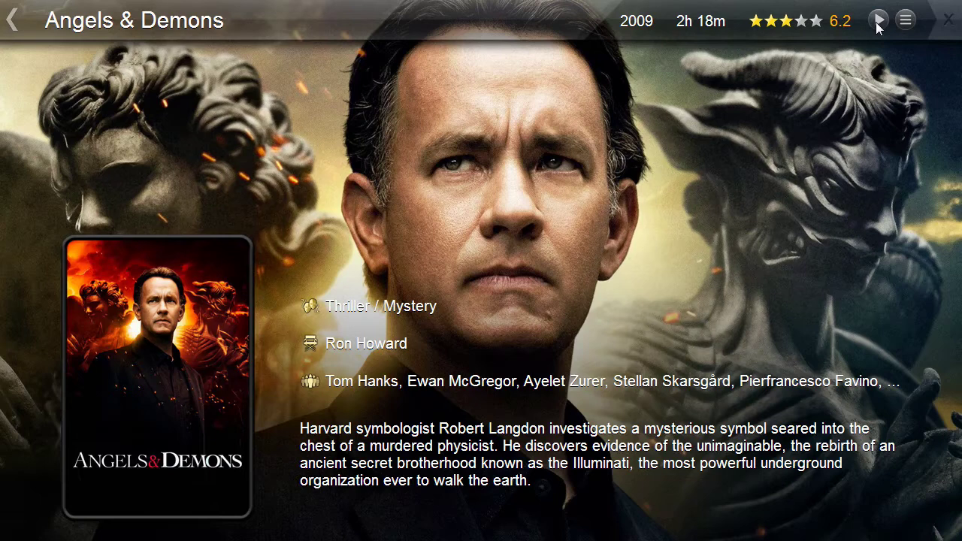
pyautogui.click(13, 22)
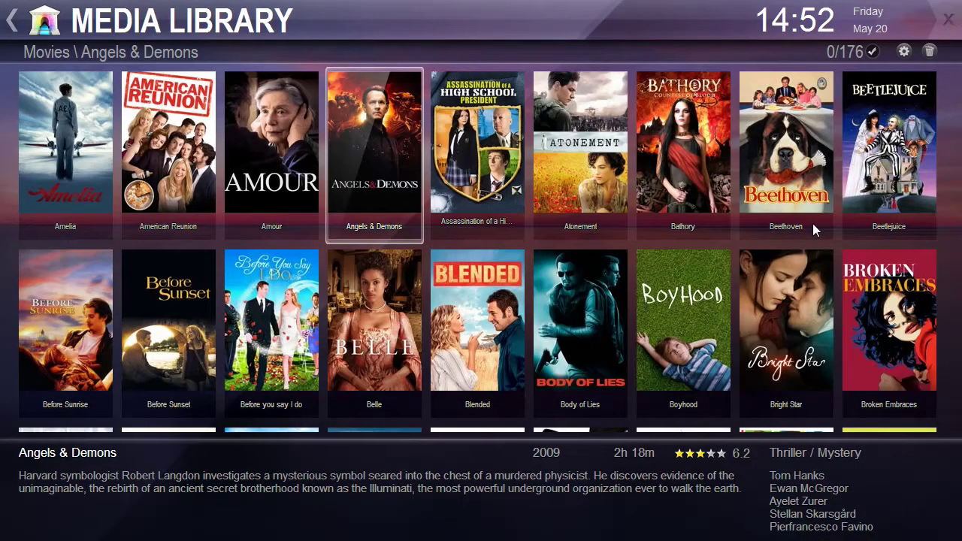
# Browse down through the Movies category to examine the posters and metadata of the listed films.
pyautogui.press('Down')
pyautogui.press('Down')
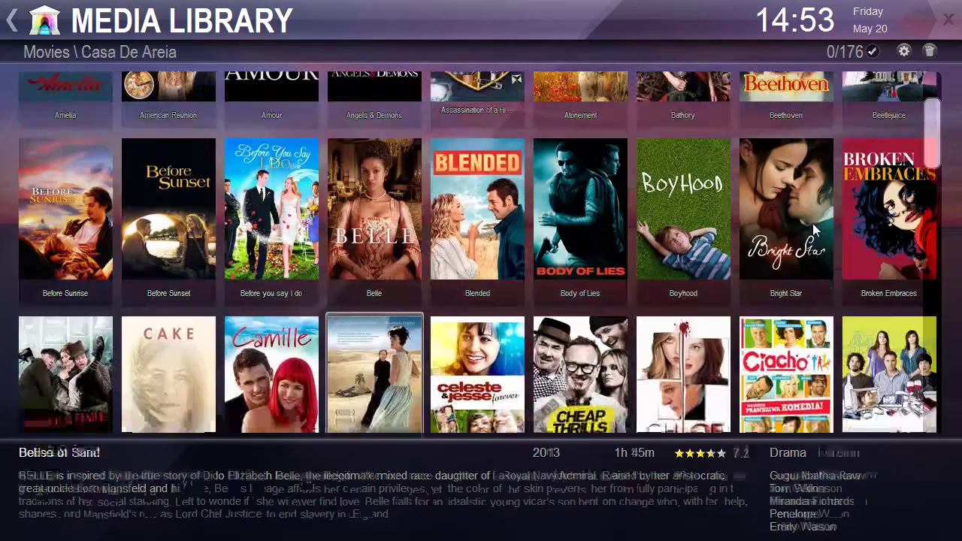
pyautogui.press('Down')
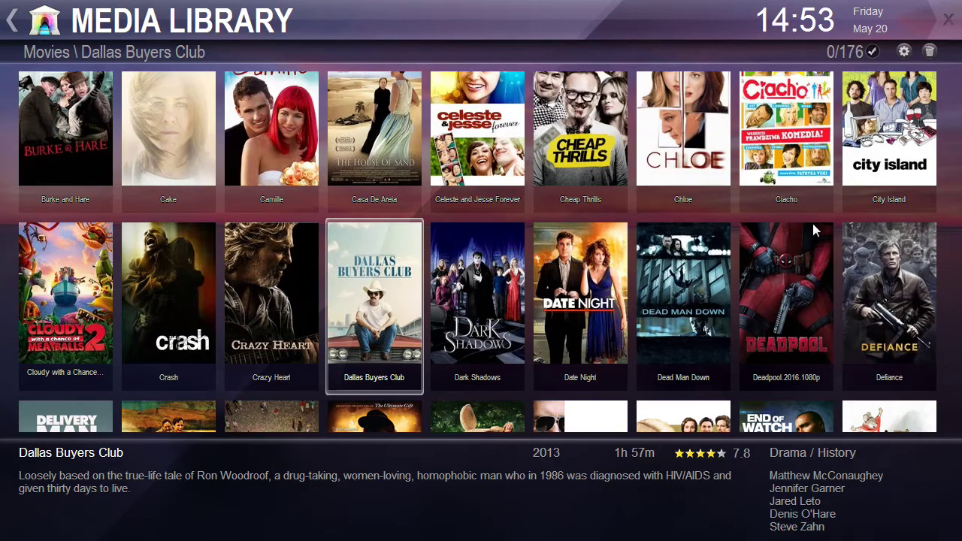
pyautogui.press('Down')
pyautogui.press('Down')
pyautogui.press('Down')
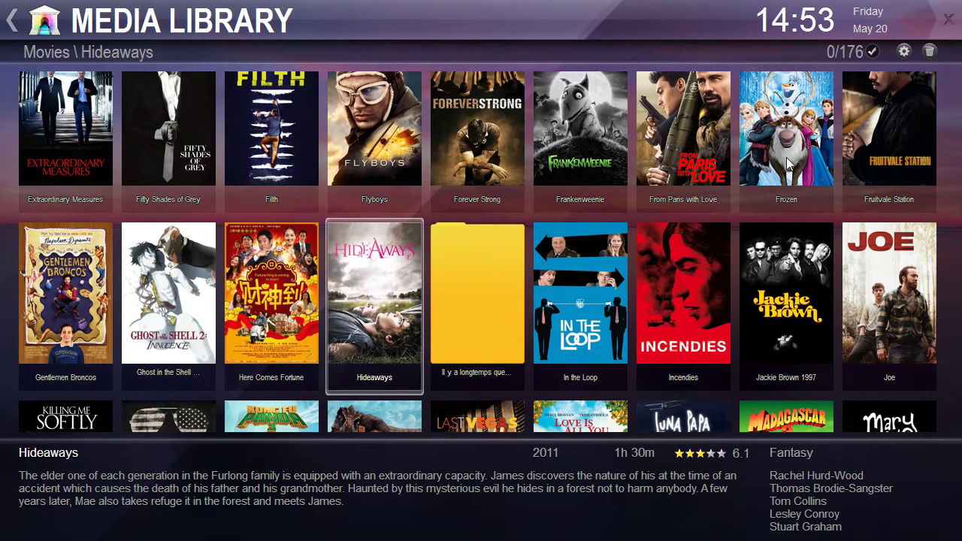
pyautogui.press('Up')
pyautogui.press('Down')
pyautogui.press('Down')
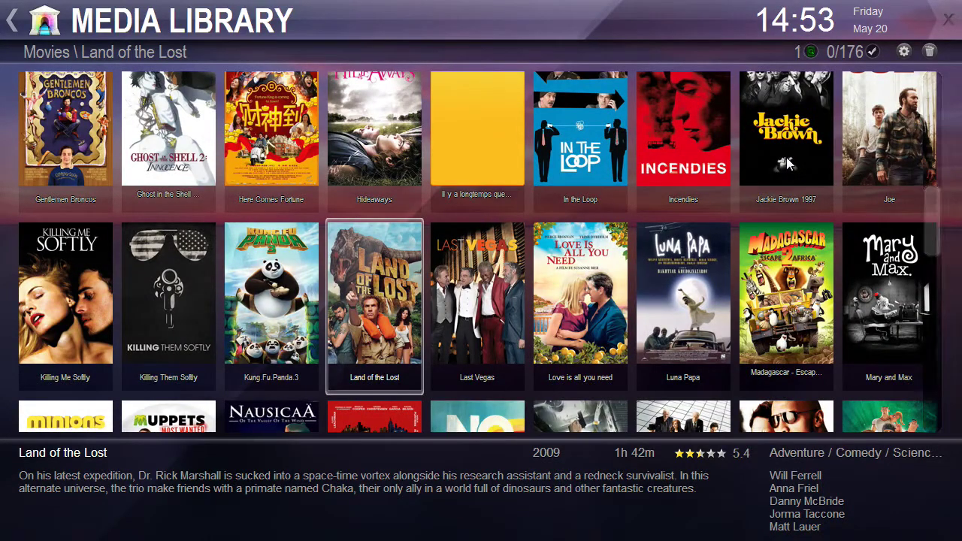
pyautogui.press('Down')
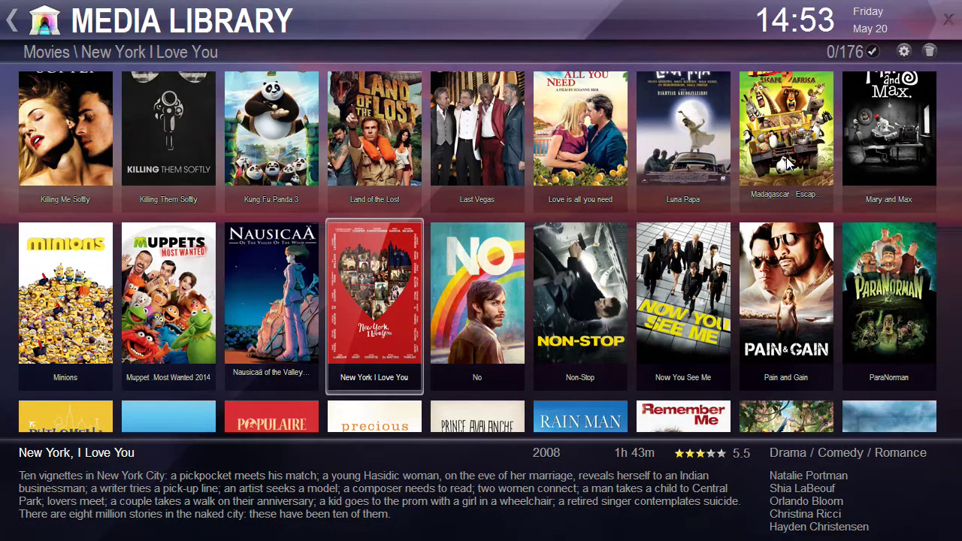
pyautogui.press('Up')
pyautogui.press('Right')
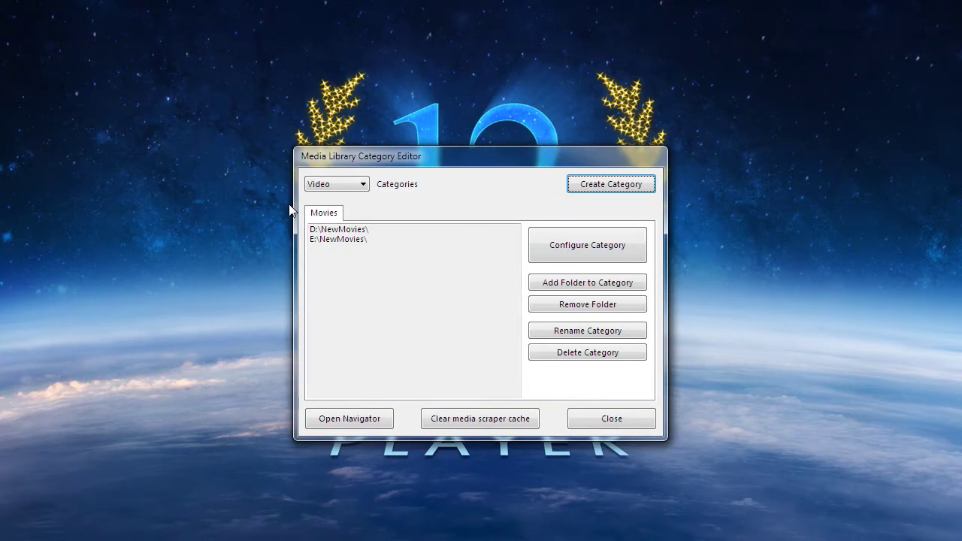
# Enable drawing the background folder icon on folders containing a thumbnail for the Movies category, apply it and close the category editor.
pyautogui.click(333, 214)
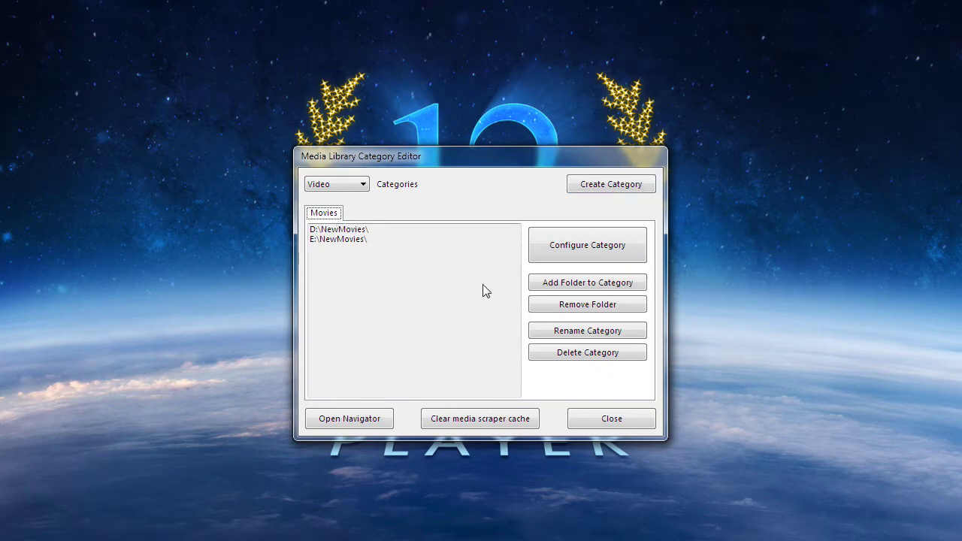
pyautogui.click(577, 245)
pyautogui.moveTo(505, 29); pyautogui.dragTo(511, 50)
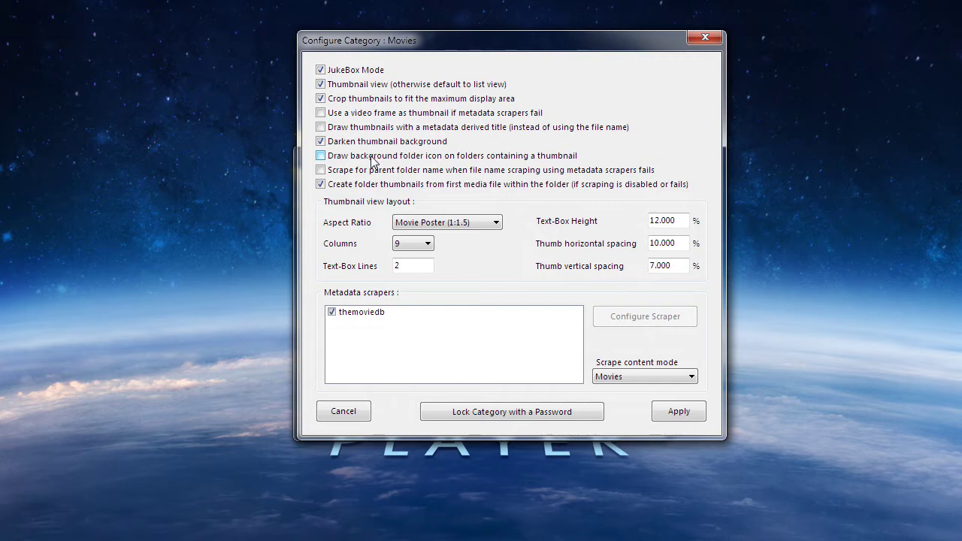
pyautogui.click(373, 162)
pyautogui.click(679, 412)
pyautogui.click(624, 415)
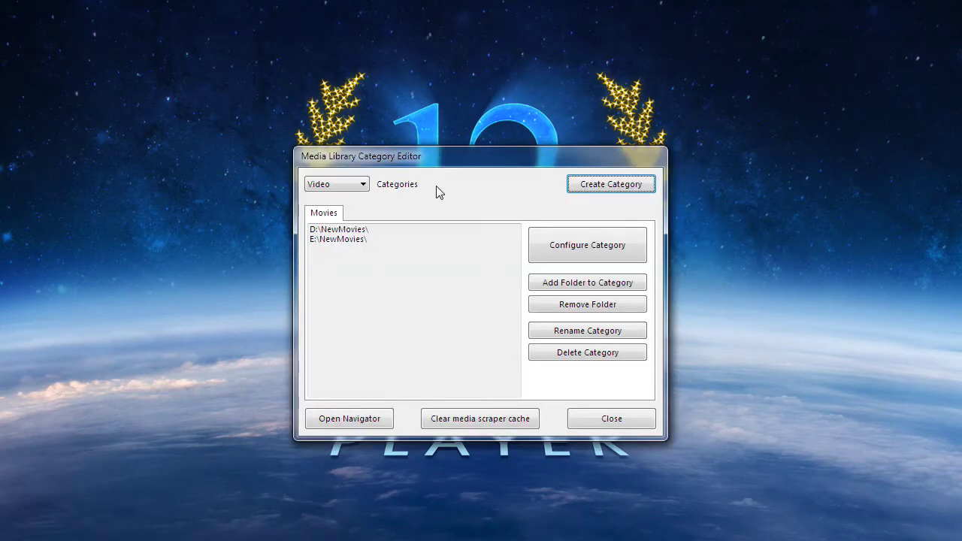
# Reopen the Movies category configuration and review the thumbnail aspect ratio options, keeping Movie Poster (1:1.5).
pyautogui.click(604, 239)
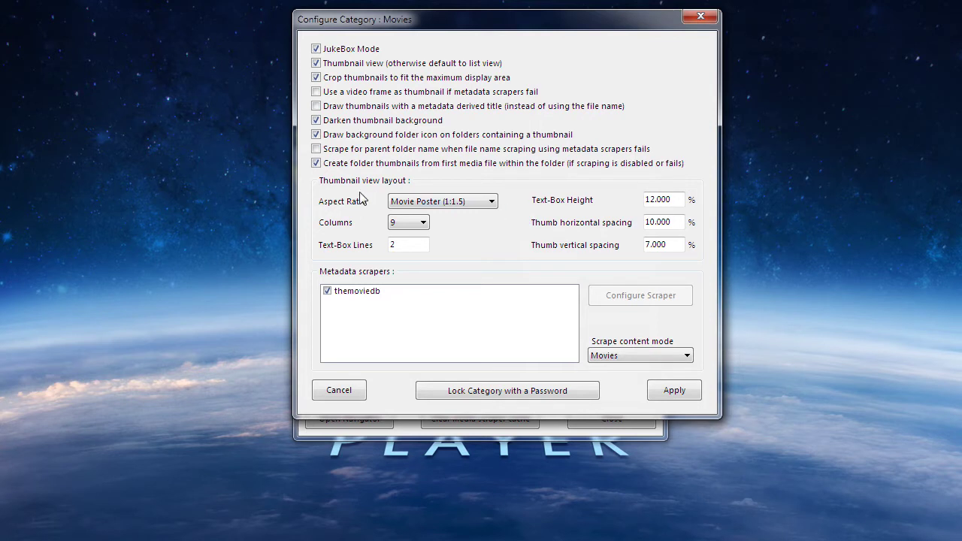
pyautogui.click(483, 206)
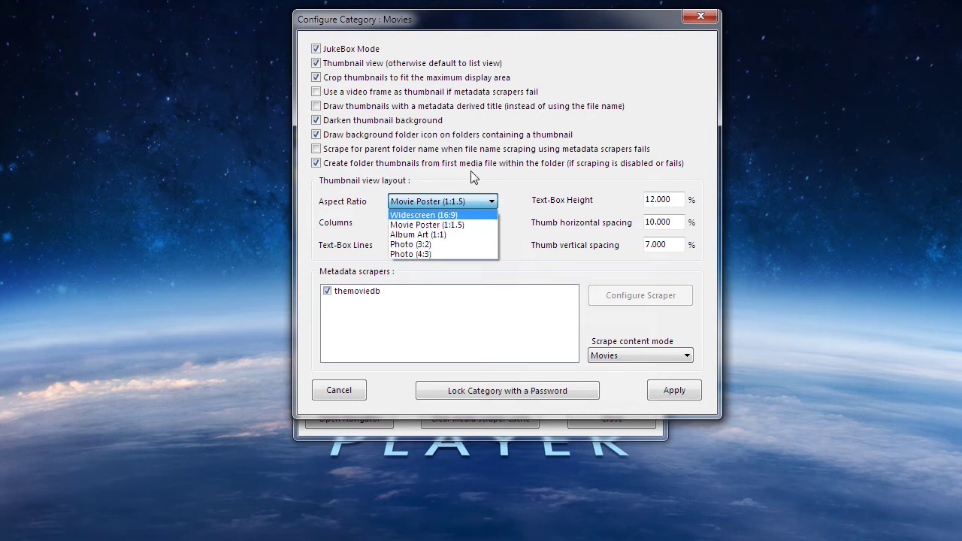
pyautogui.click(502, 216)
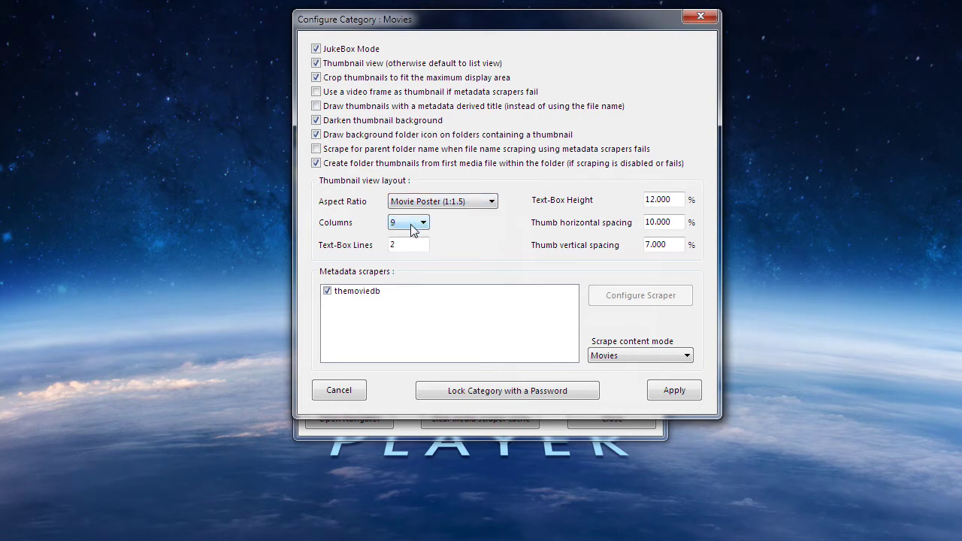
# Turn off the background folder icon and set 6 thumbnail columns for the Movies category, apply, and check the layout in the media library.
pyautogui.click(315, 135)
pyautogui.click(405, 224)
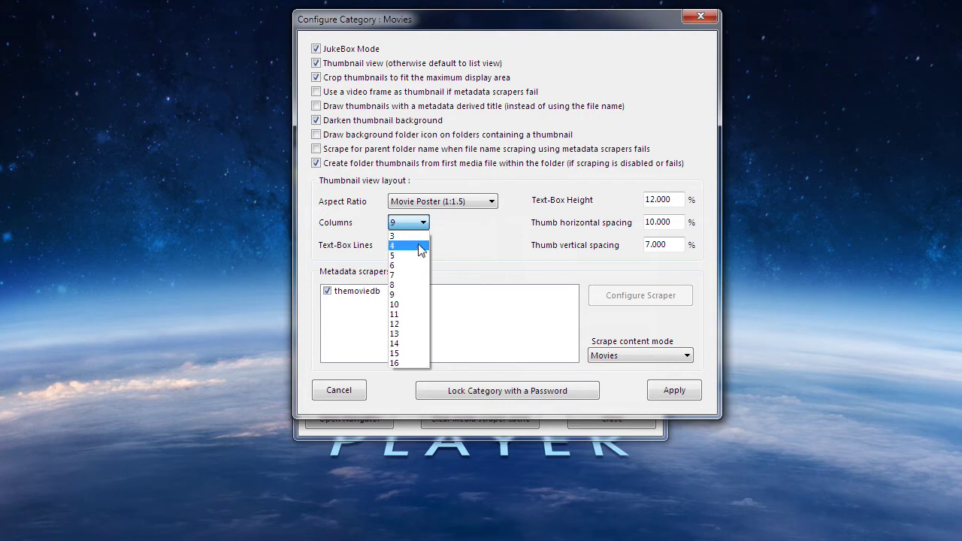
pyautogui.click(413, 267)
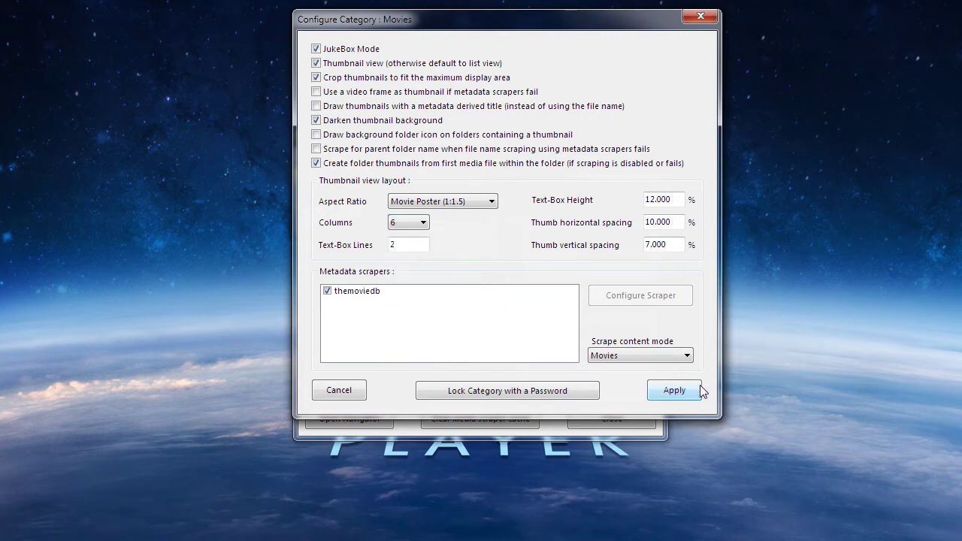
pyautogui.click(698, 392)
pyautogui.click(637, 423)
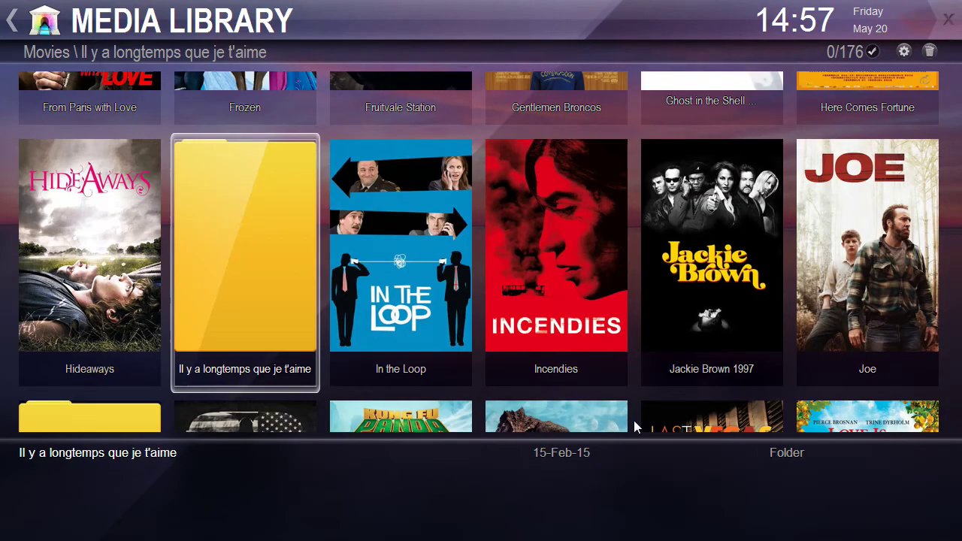
pyautogui.press('Up')
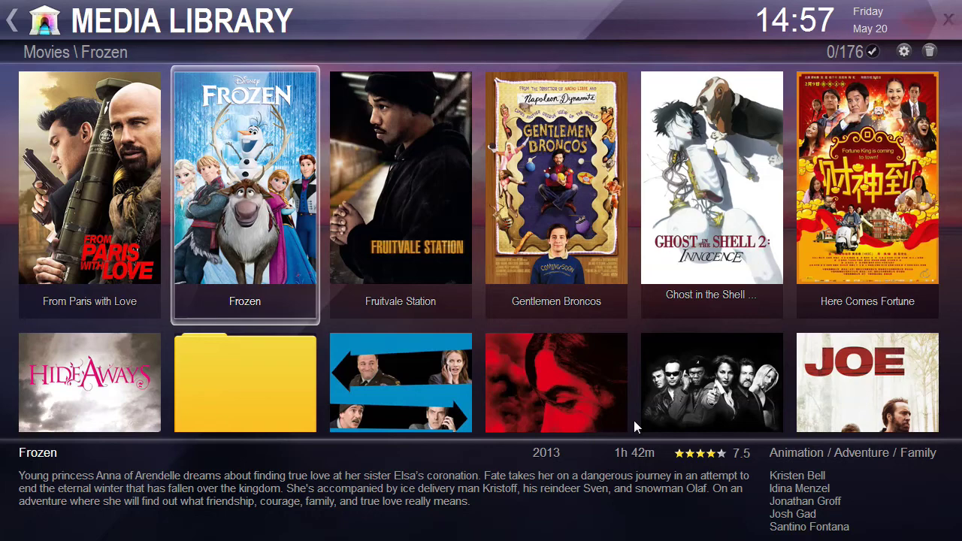
pyautogui.click(945, 27)
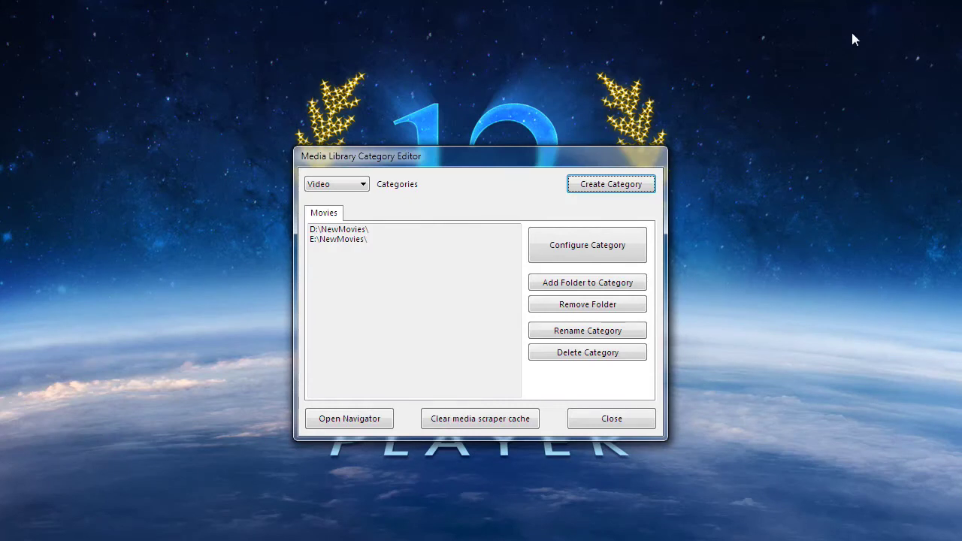
# Reopen the Movies category configuration and review the text-box lines, text-box height, and horizontal and vertical thumbnail spacing settings.
pyautogui.click(582, 251)
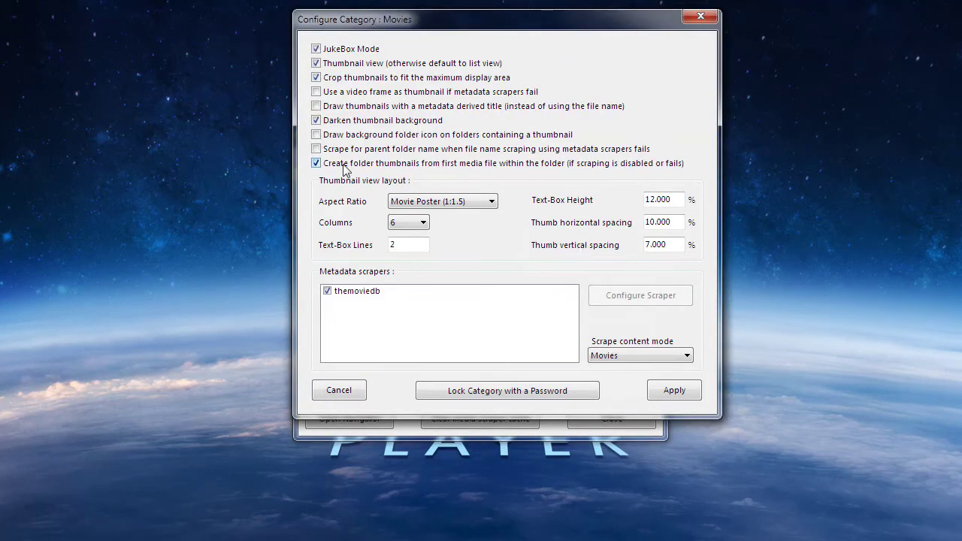
pyautogui.doubleClick(394, 245)
pyautogui.doubleClick(659, 200)
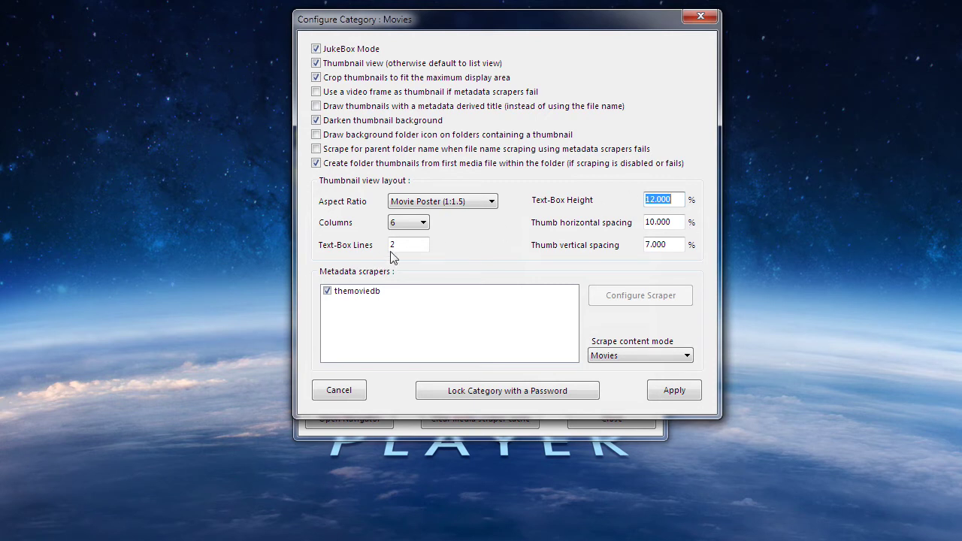
pyautogui.click(676, 222)
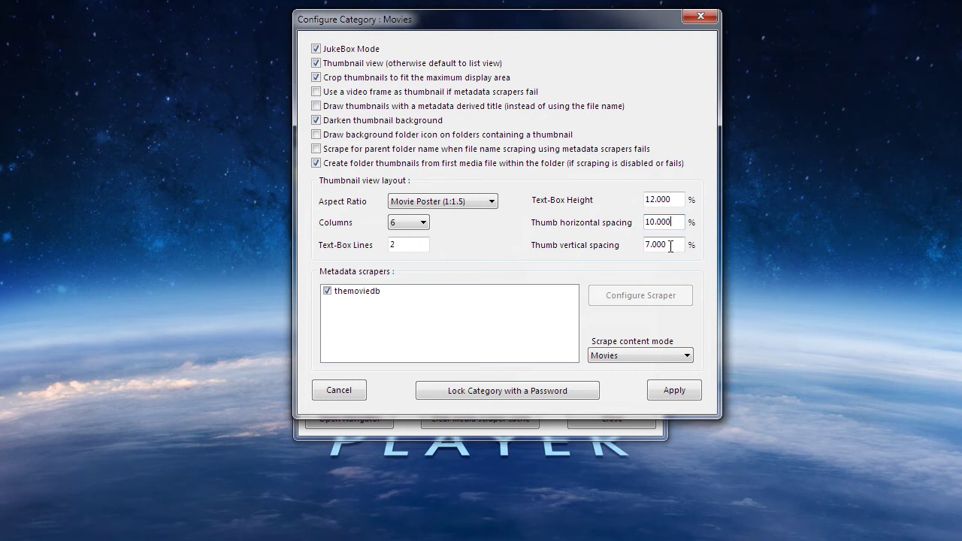
pyautogui.click(670, 246)
# Review the themoviedb scraper configuration without changing it and examine the scrape content mode options, keeping Movies.
pyautogui.click(374, 295)
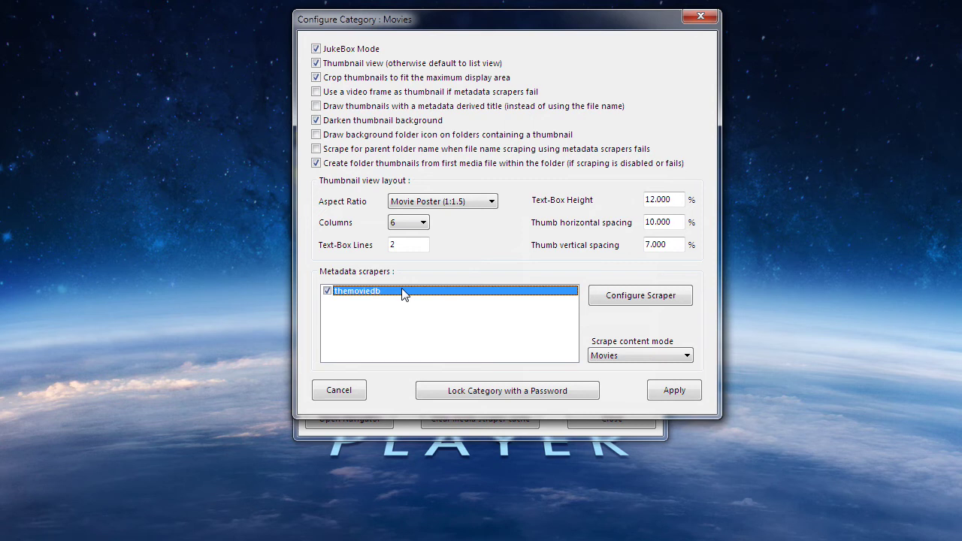
pyautogui.click(674, 301)
pyautogui.moveTo(480, 147); pyautogui.dragTo(520, 176)
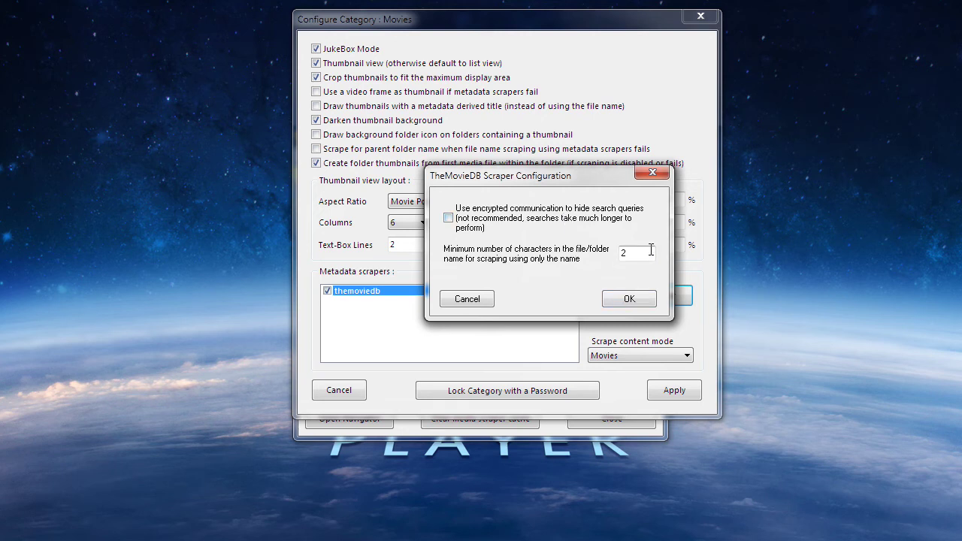
pyautogui.click(487, 299)
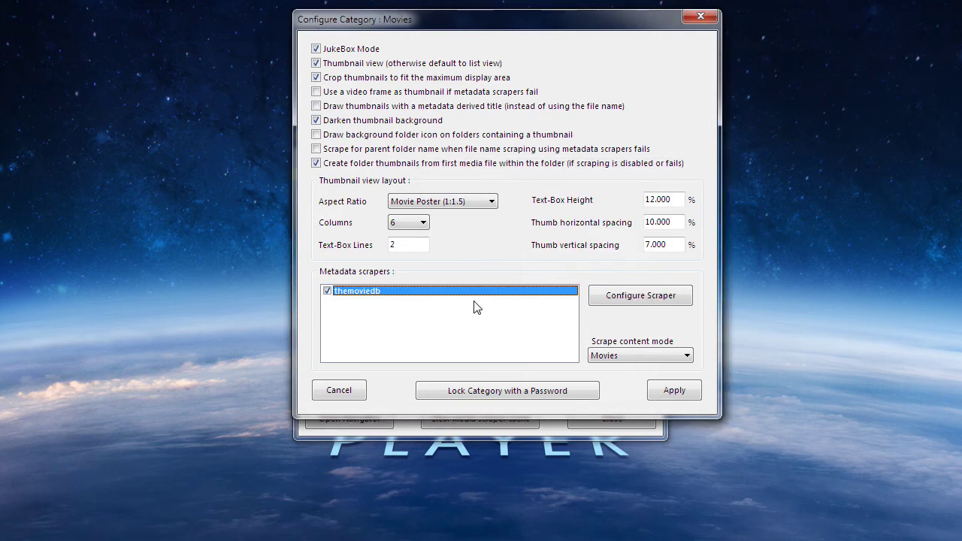
pyautogui.click(671, 360)
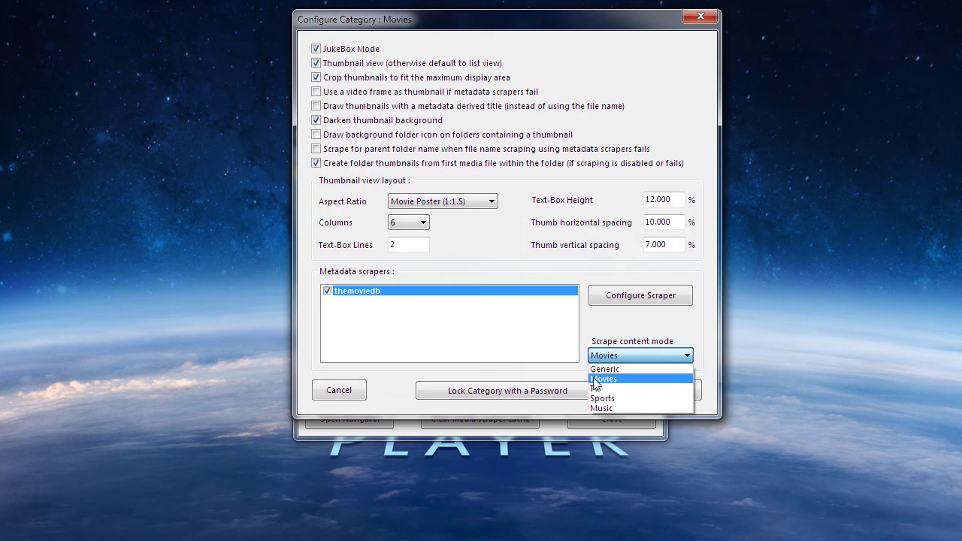
pyautogui.click(620, 321)
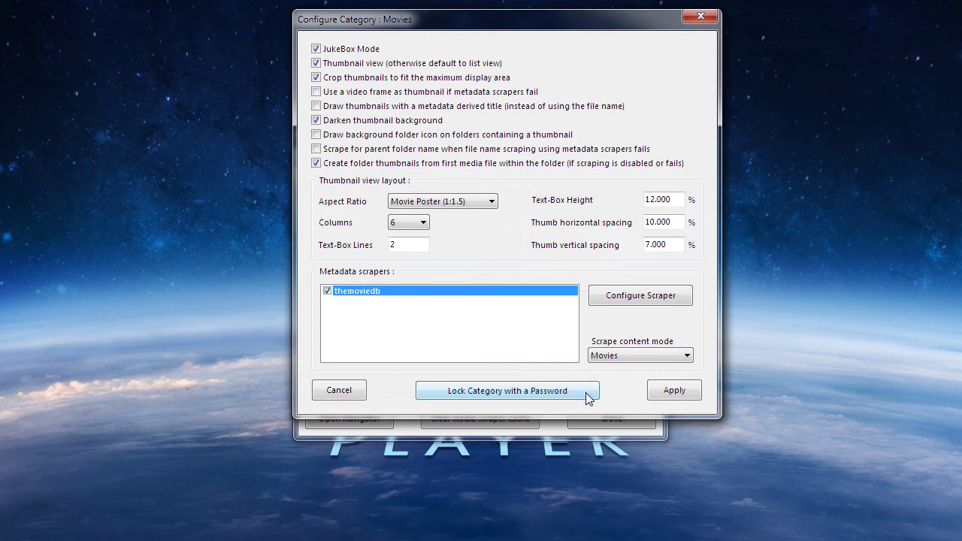